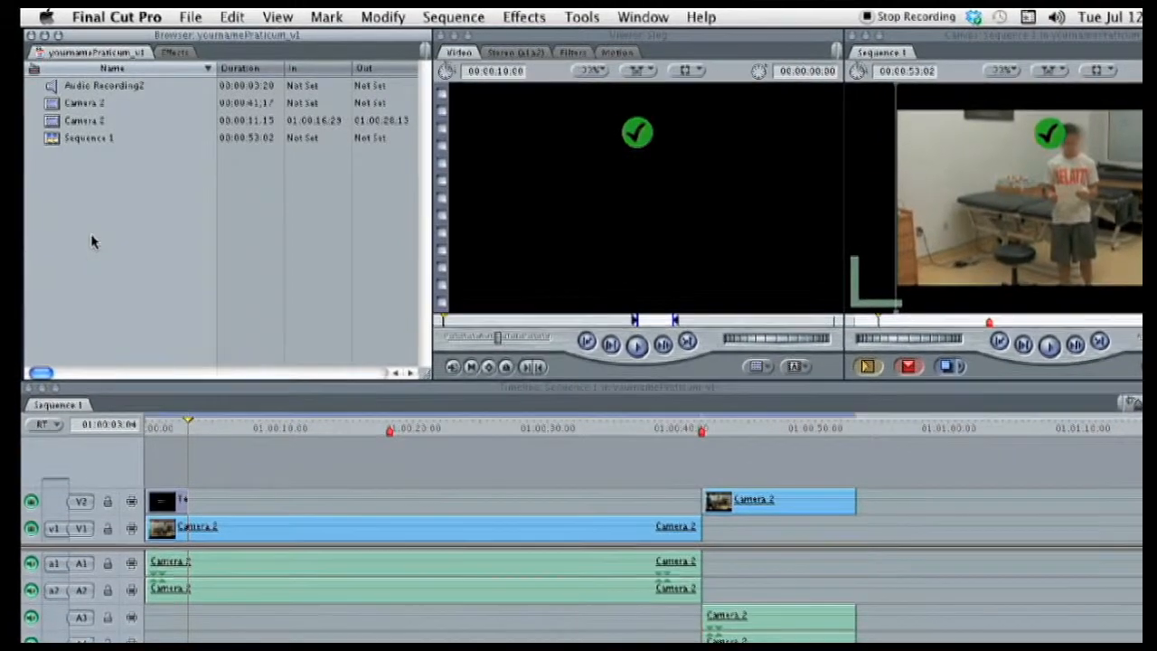
- Set the first scratch disk in System Settings to the yournamePraticum folder on the MSC 1 drive
{"action": "left_click", "coordinate": [135, 18]}
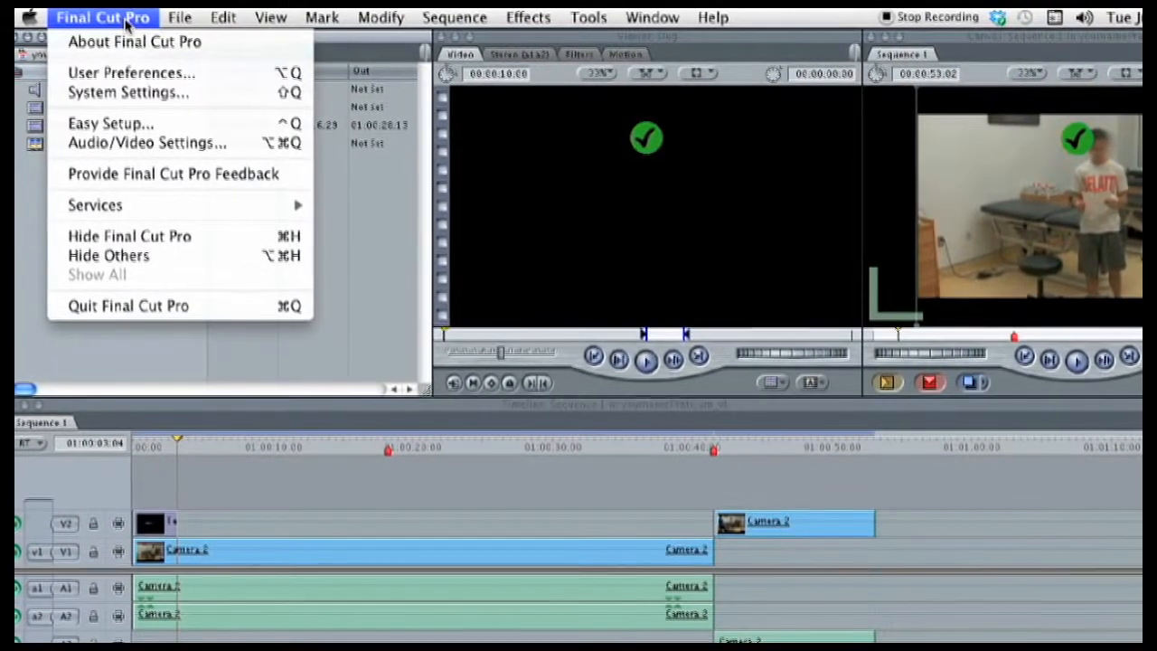
{"action": "left_click", "coordinate": [127, 90]}
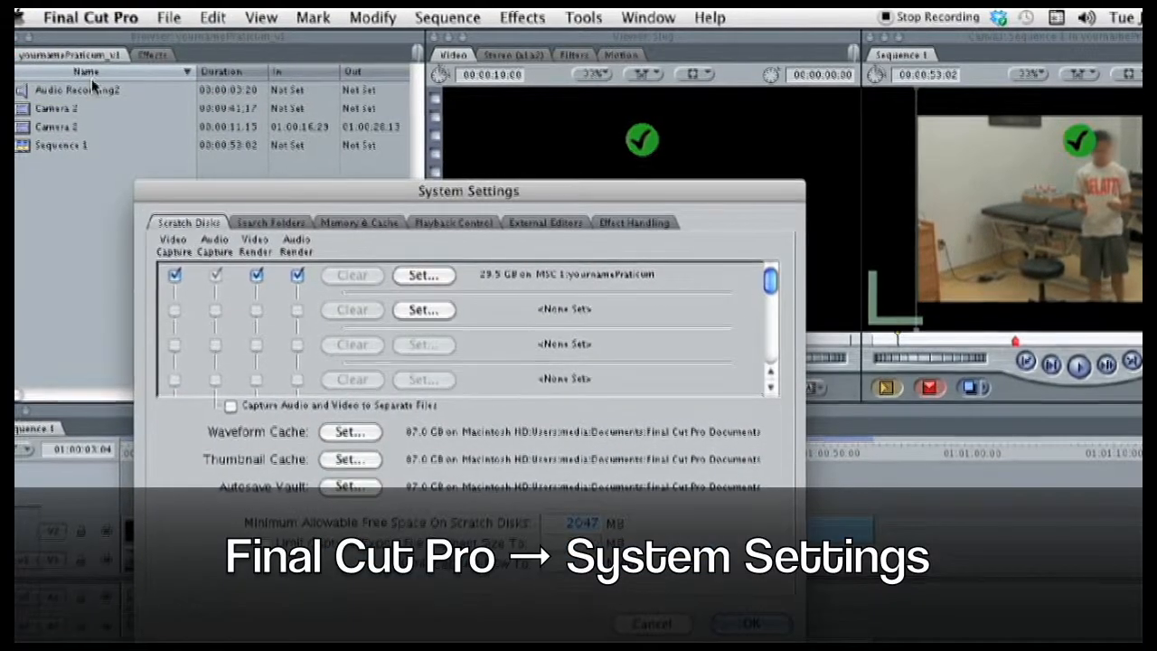
{"action": "left_click", "coordinate": [443, 274]}
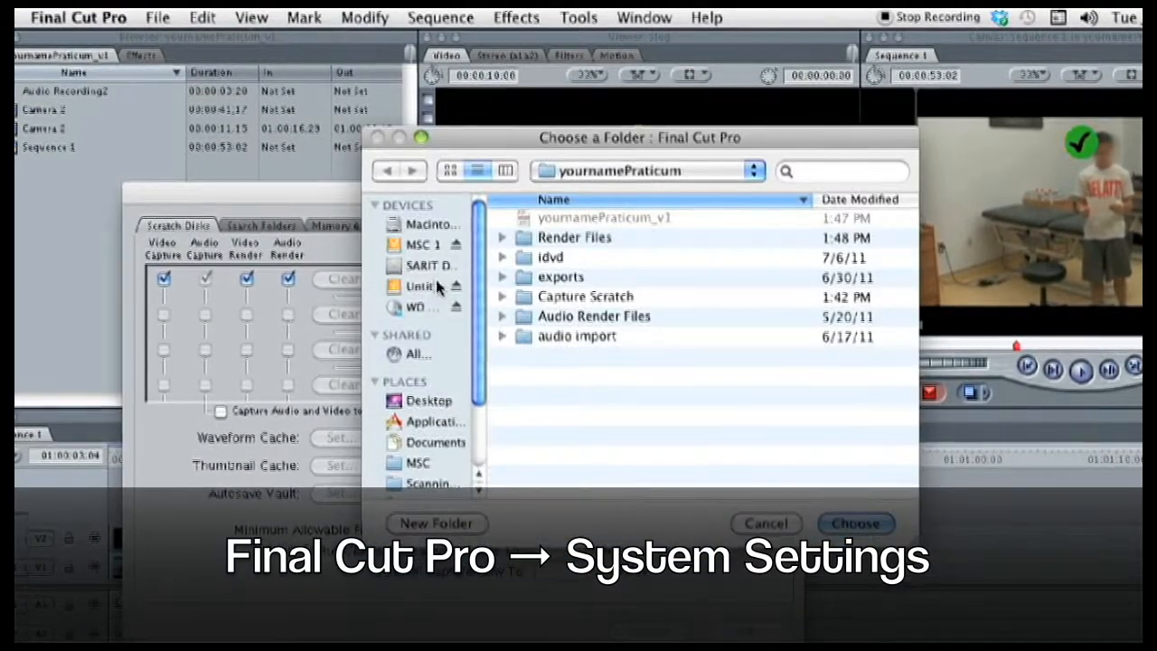
{"action": "left_click", "coordinate": [412, 247]}
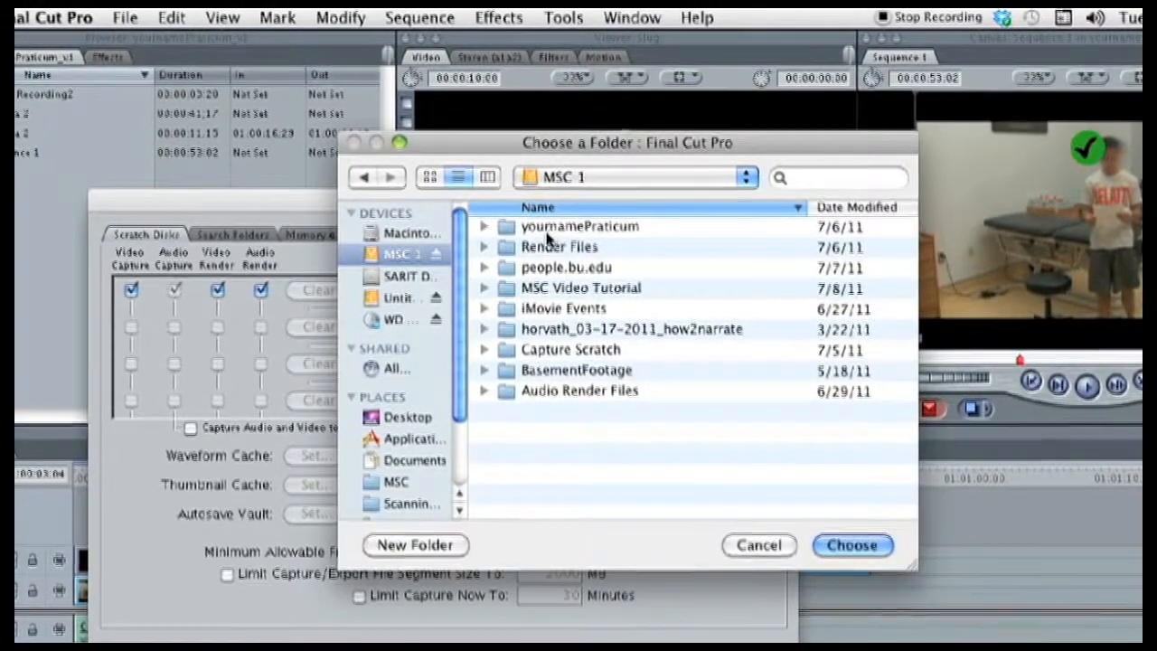
{"action": "left_click", "coordinate": [580, 226]}
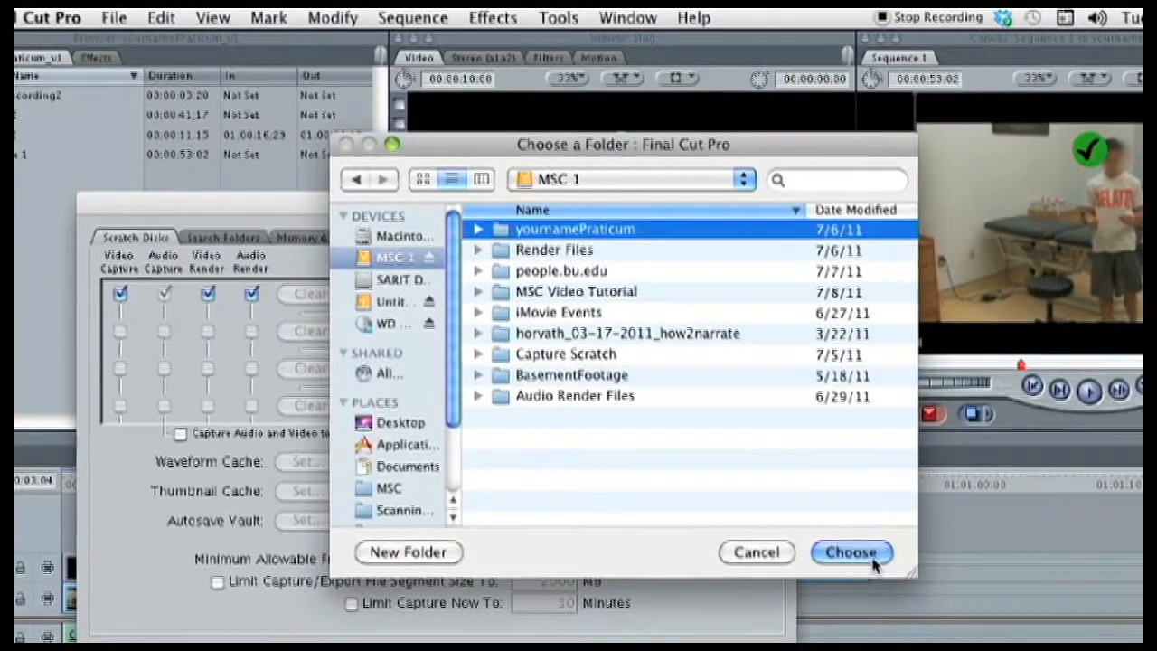
{"action": "left_click", "coordinate": [863, 553]}
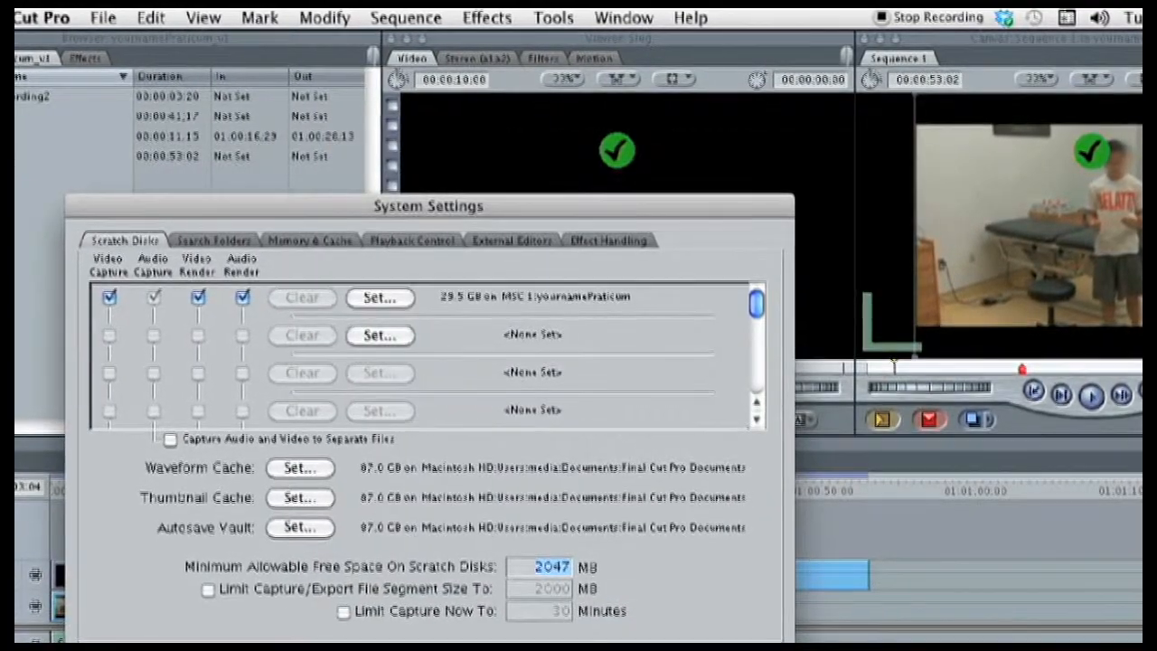
{"action": "key", "text": "Return"}
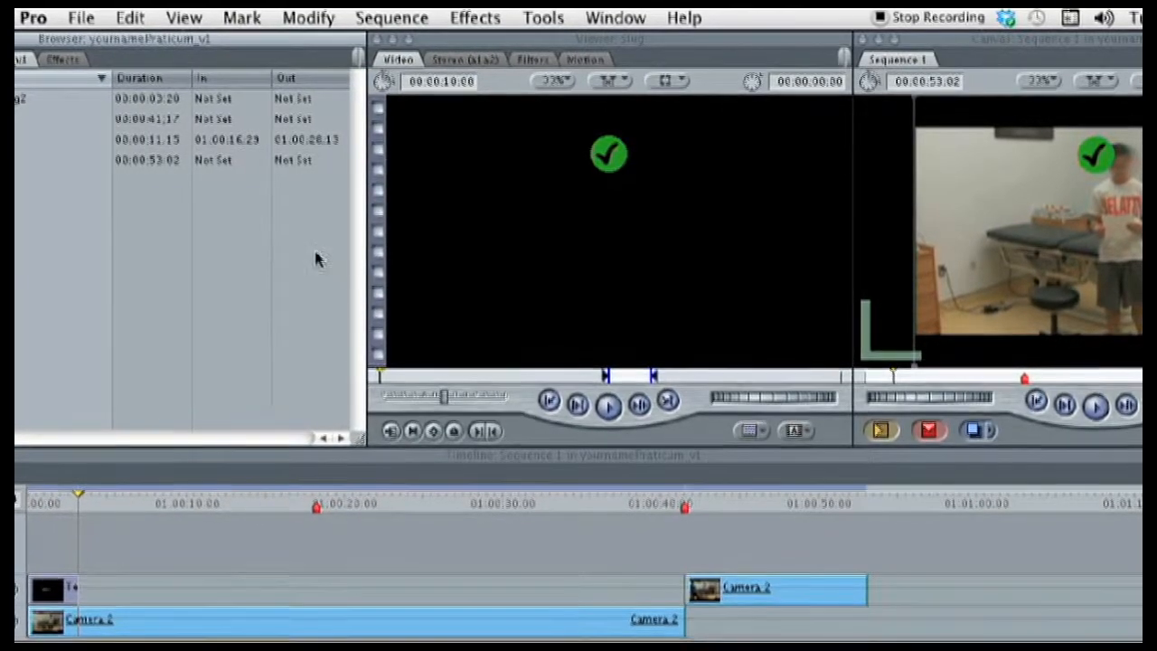
- Open the Voice Over tool and name the audio file "voiceOver 1"
{"action": "left_click", "coordinate": [543, 19]}
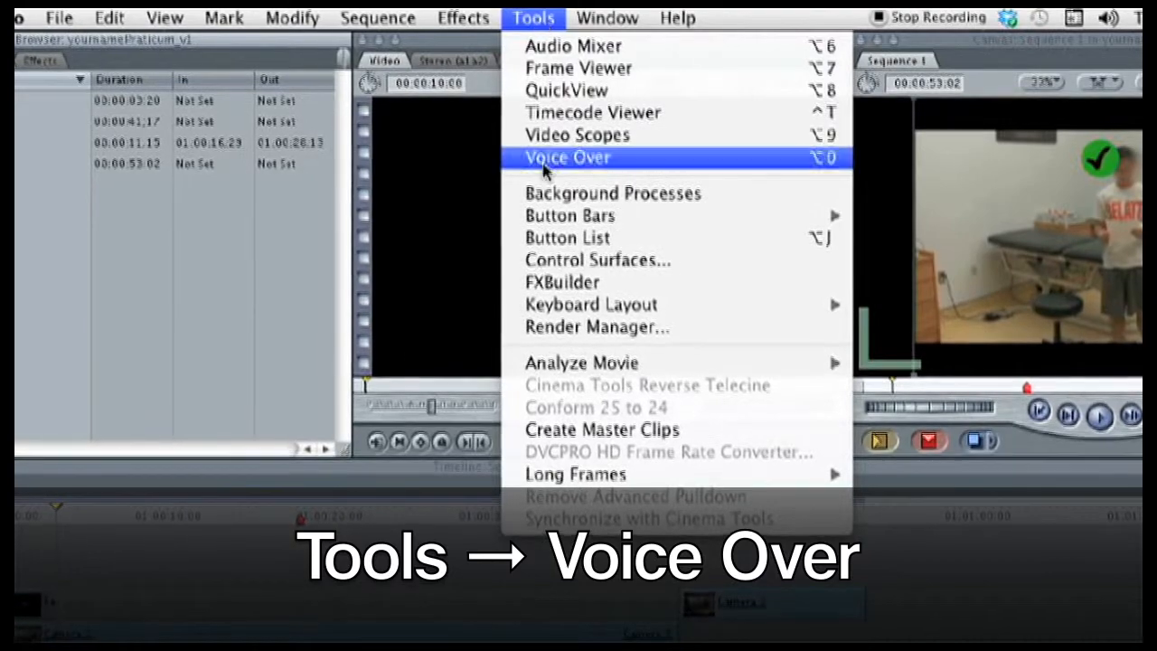
{"action": "left_click", "coordinate": [542, 159]}
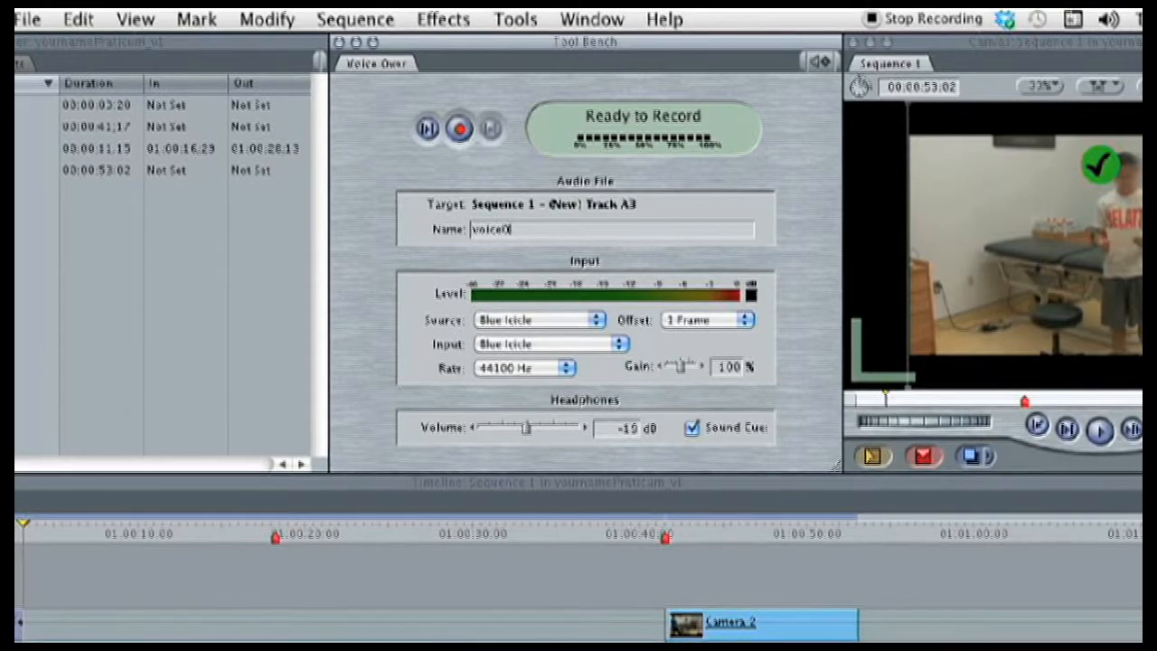
{"action": "type", "text": "r 1"}
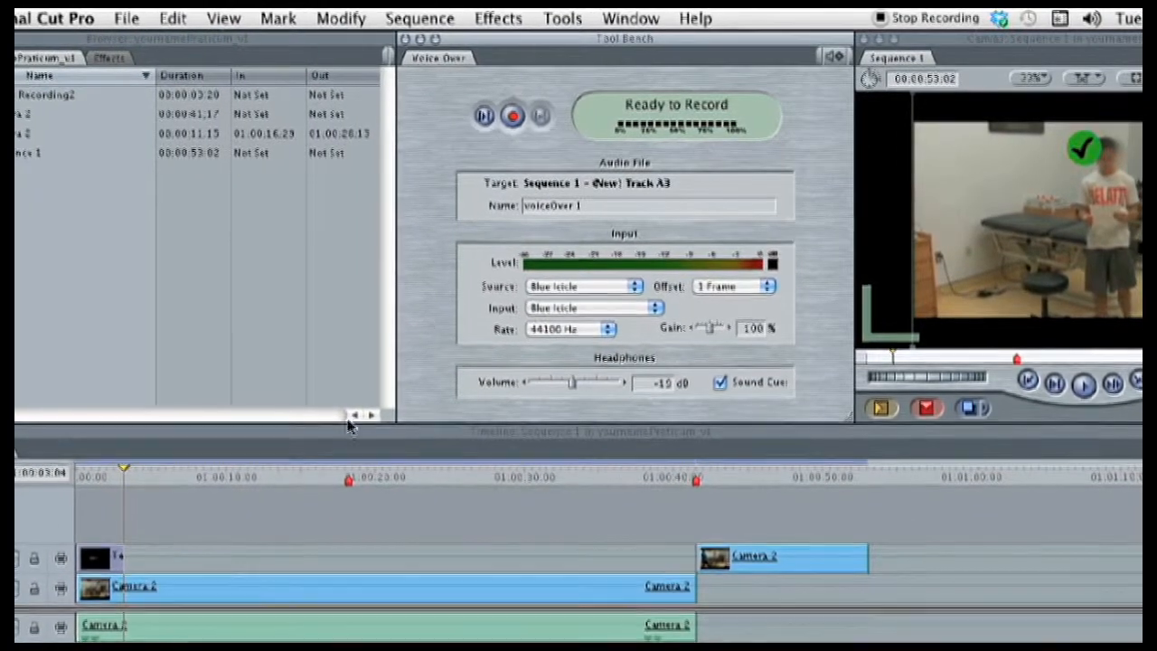
- Record the first voice-over take starting at 01:00:03:04 in the sequence and stop it at about 01:00:14:00
{"action": "left_click", "coordinate": [228, 482]}
{"action": "left_click_drag", "start_coordinate": [246, 479], "coordinate": [190, 504]}
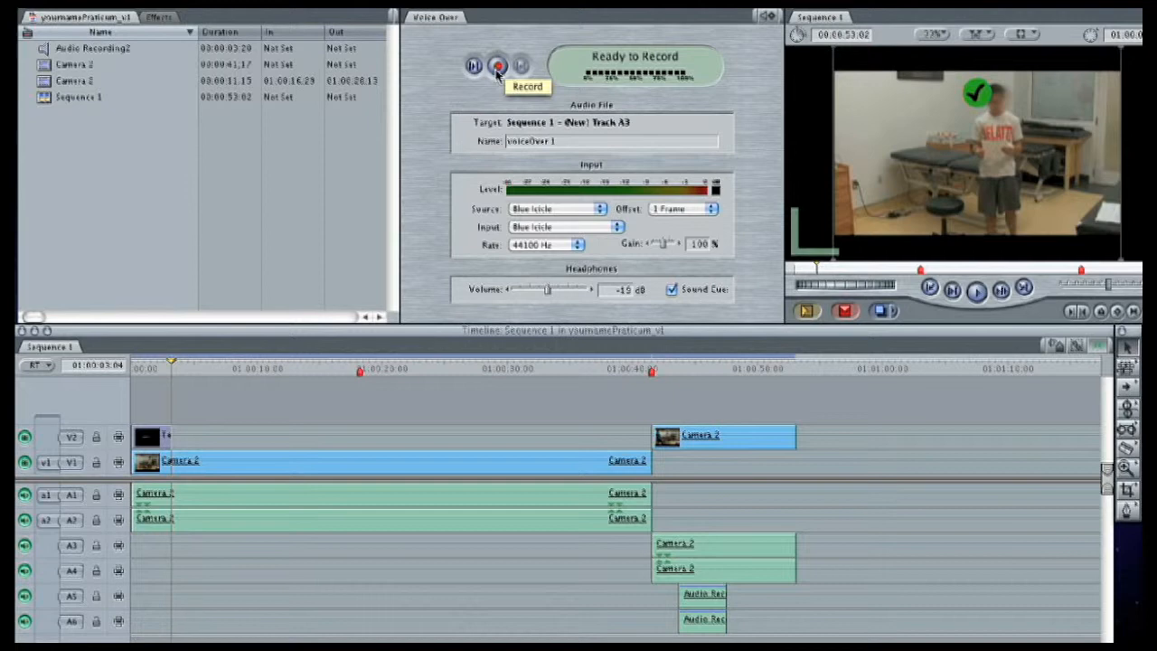
{"action": "left_click", "coordinate": [496, 69]}
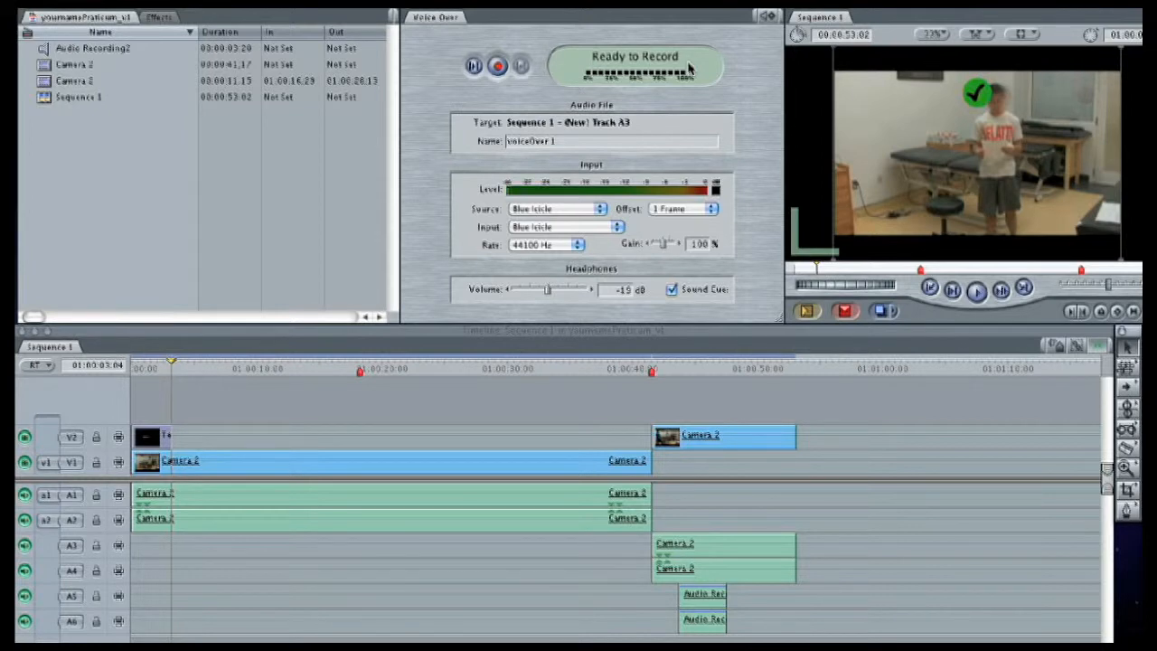
{"action": "left_click", "coordinate": [498, 66]}
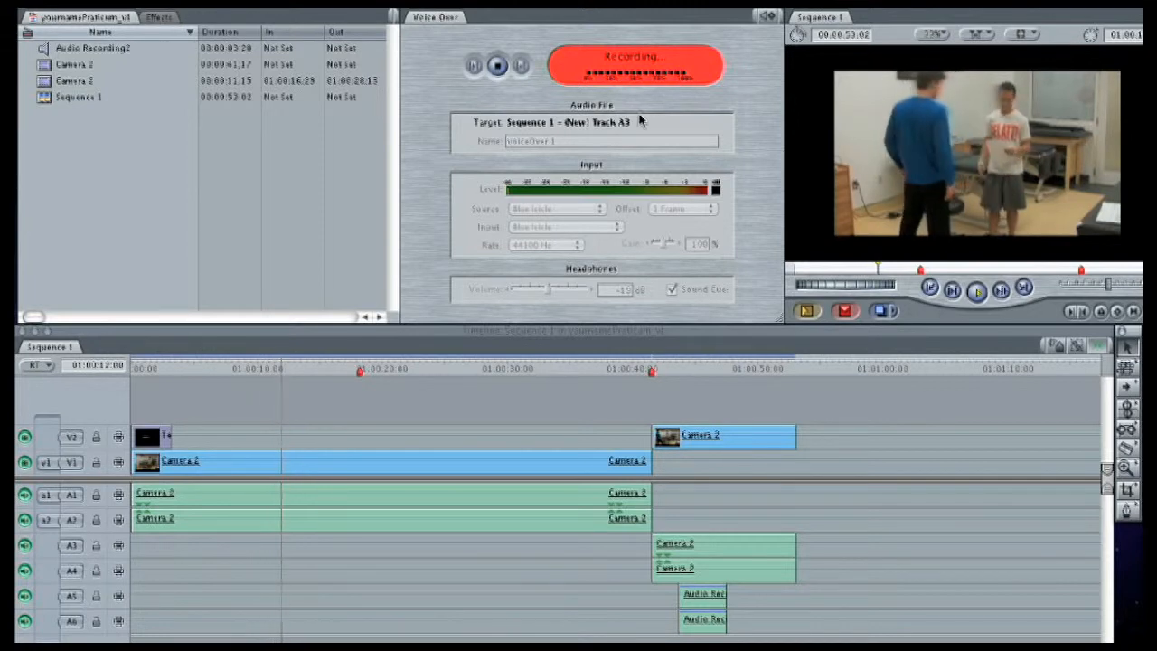
{"action": "left_click", "coordinate": [495, 72]}
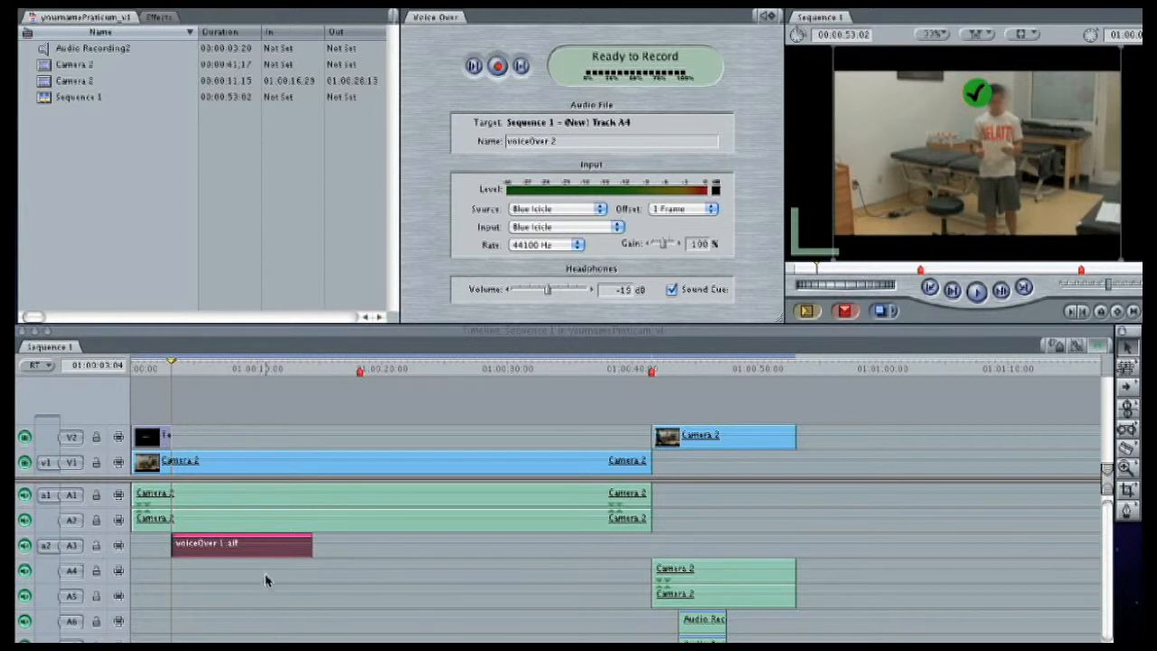
- Play the sequence from 01:00:01:11 to review the recorded voice-over, stopping at about 01:00:08:15
{"action": "left_click_drag", "start_coordinate": [173, 362], "coordinate": [150, 364]}
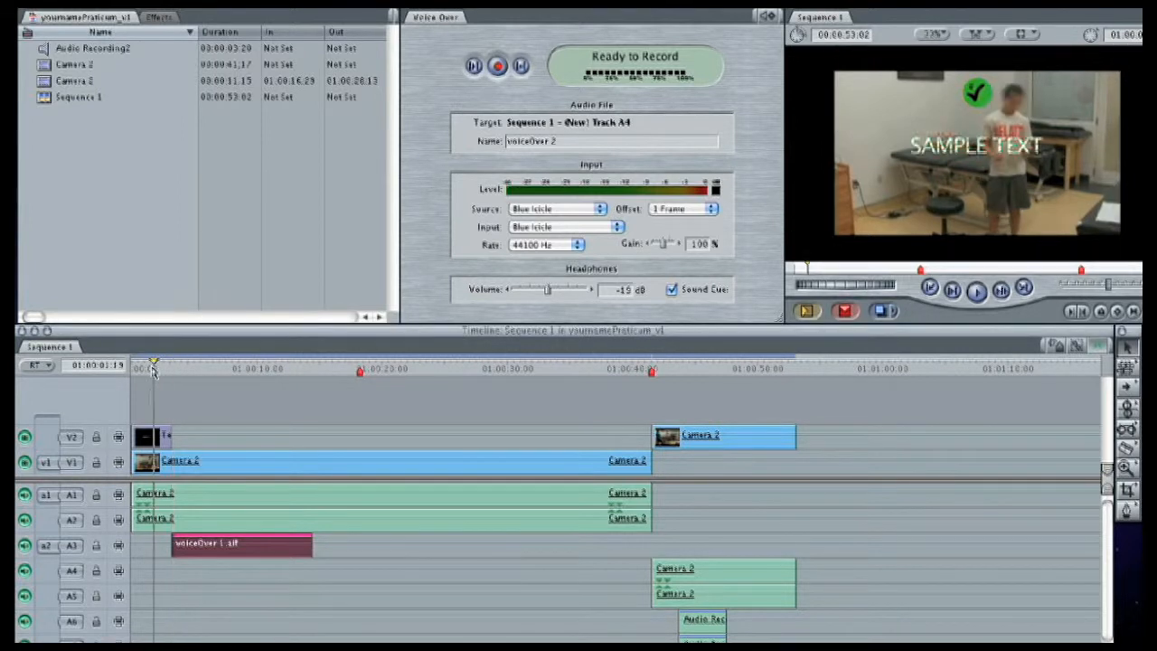
{"action": "left_click", "coordinate": [977, 290]}
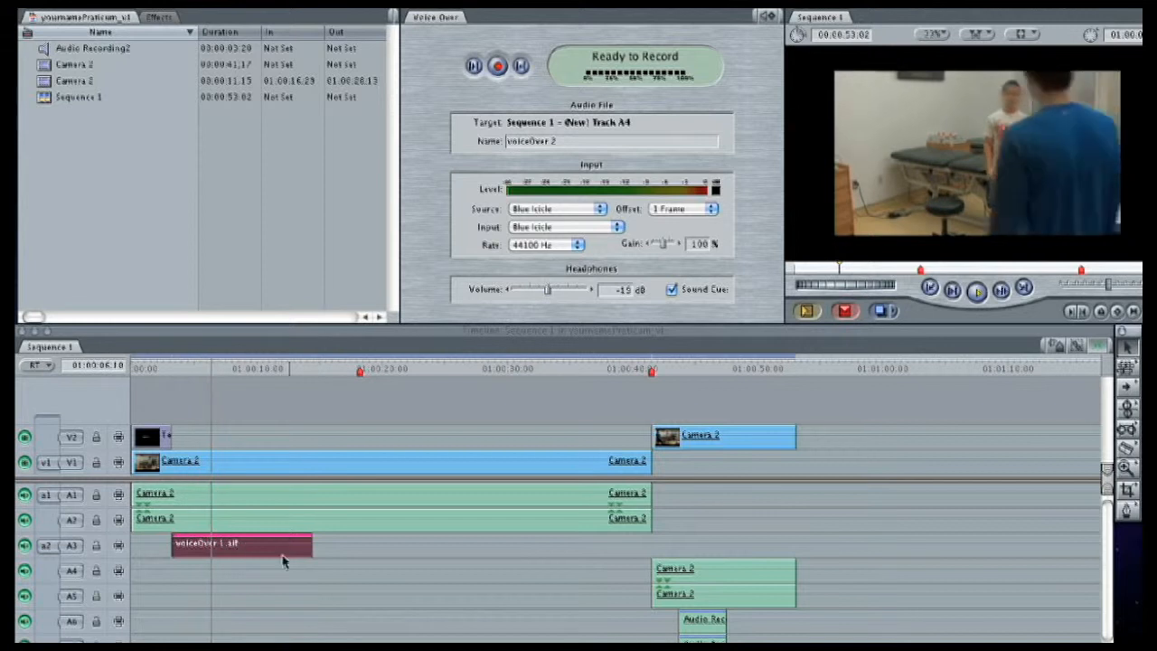
{"action": "left_click", "coordinate": [980, 295]}
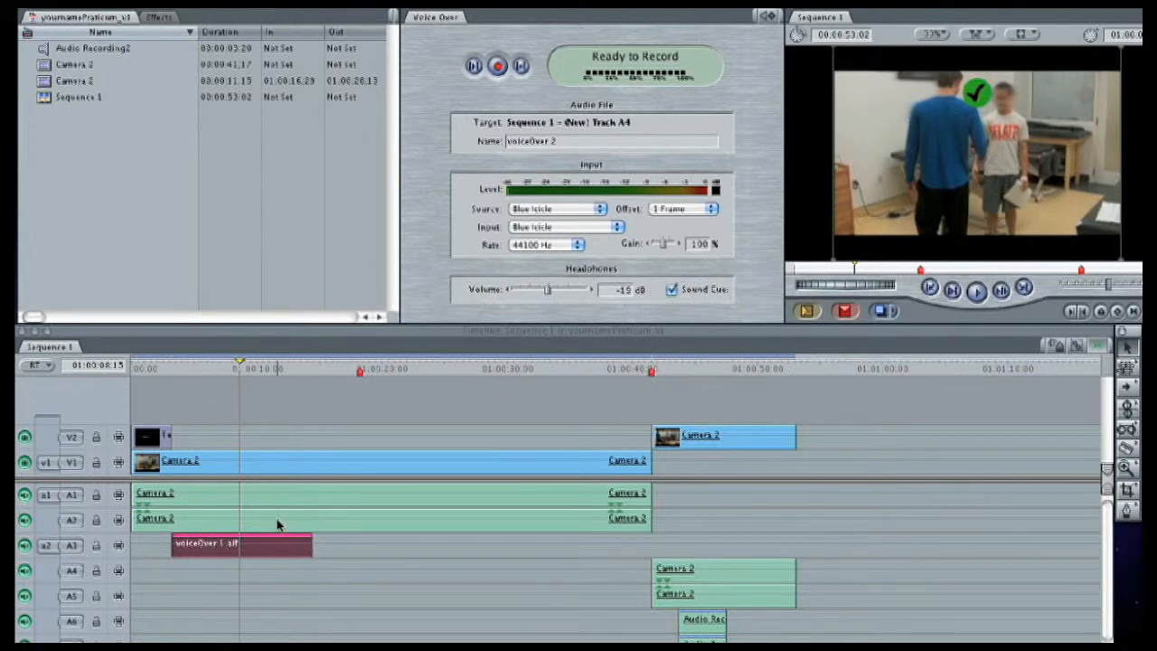
- Return the playhead to 01:00:03:04, copy the voiceOver 1.aif clip into the Browser and delete it from the timeline
{"action": "left_click_drag", "start_coordinate": [238, 367], "coordinate": [172, 368]}
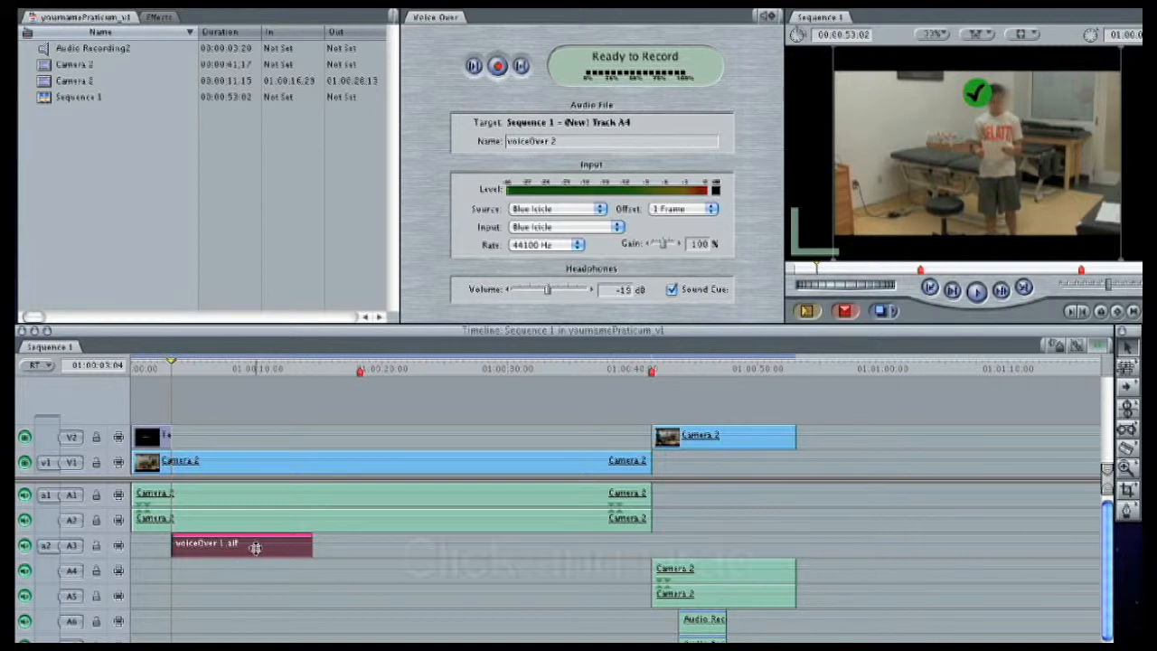
{"action": "left_click_drag", "start_coordinate": [255, 547], "coordinate": [68, 186]}
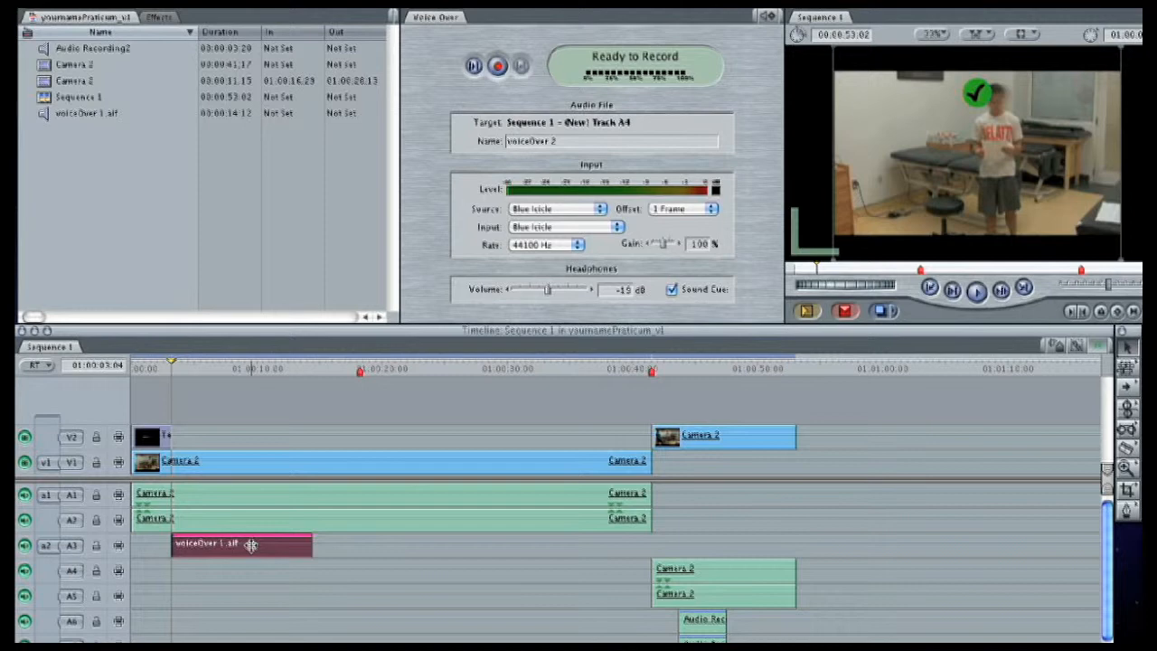
{"action": "key", "text": "Delete"}
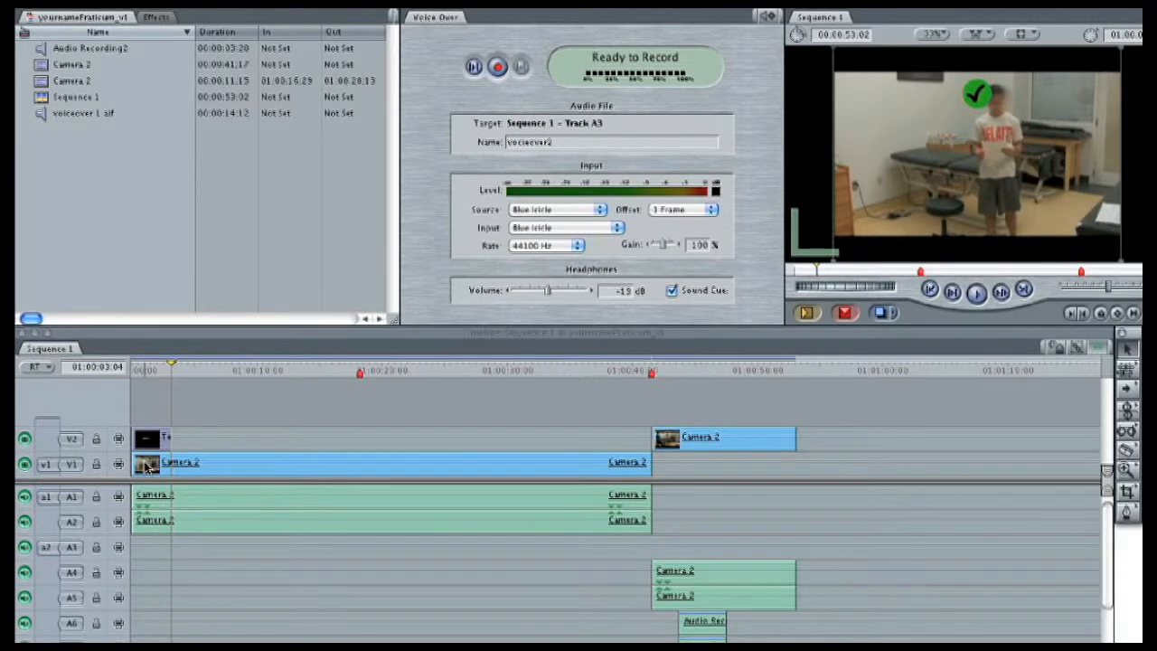
- Record a second voice-over take named "vocieover2" on track A3, starting at 01:00:03:04
{"action": "left_click", "coordinate": [220, 371]}
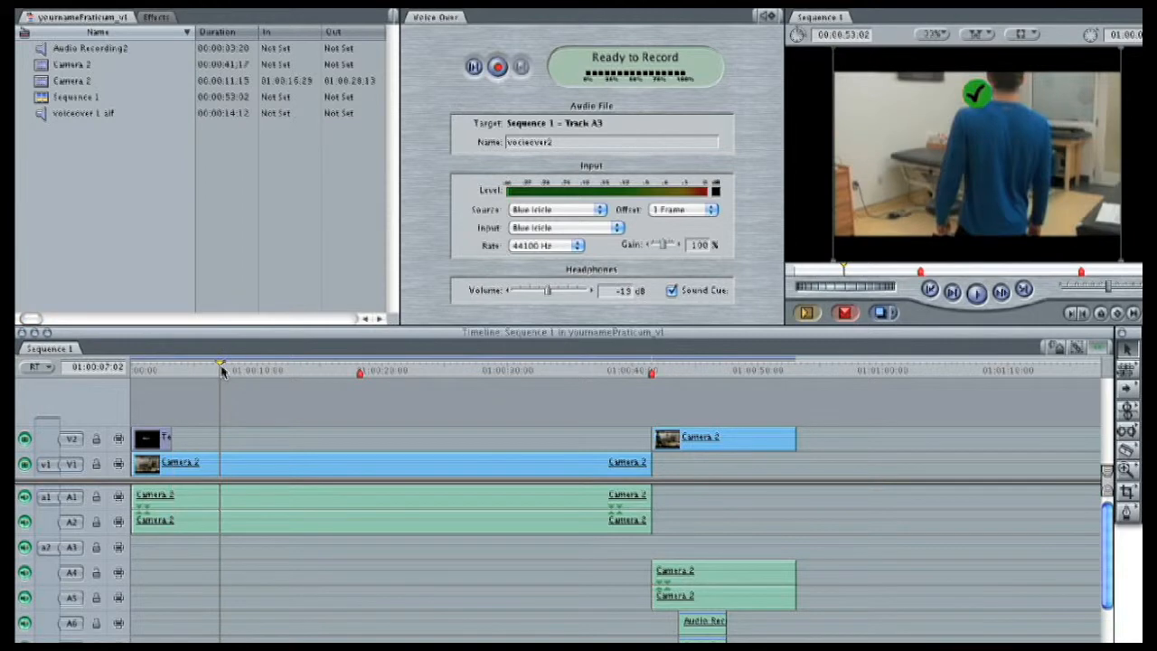
{"action": "left_click_drag", "start_coordinate": [222, 370], "coordinate": [194, 372]}
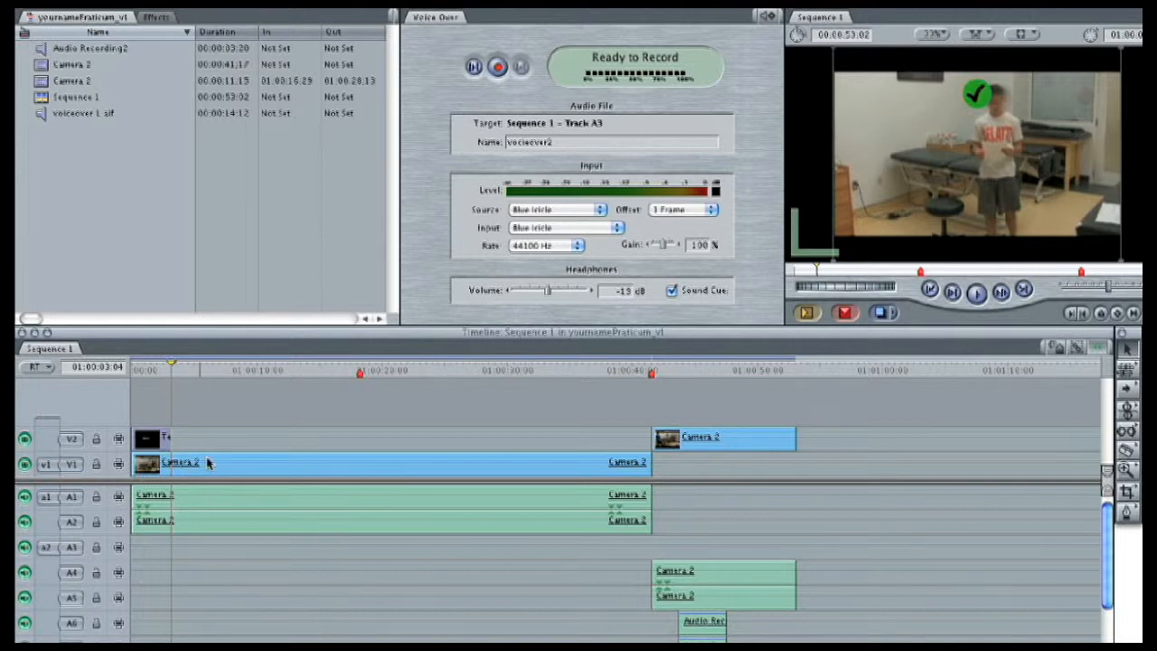
{"action": "left_click", "coordinate": [497, 67]}
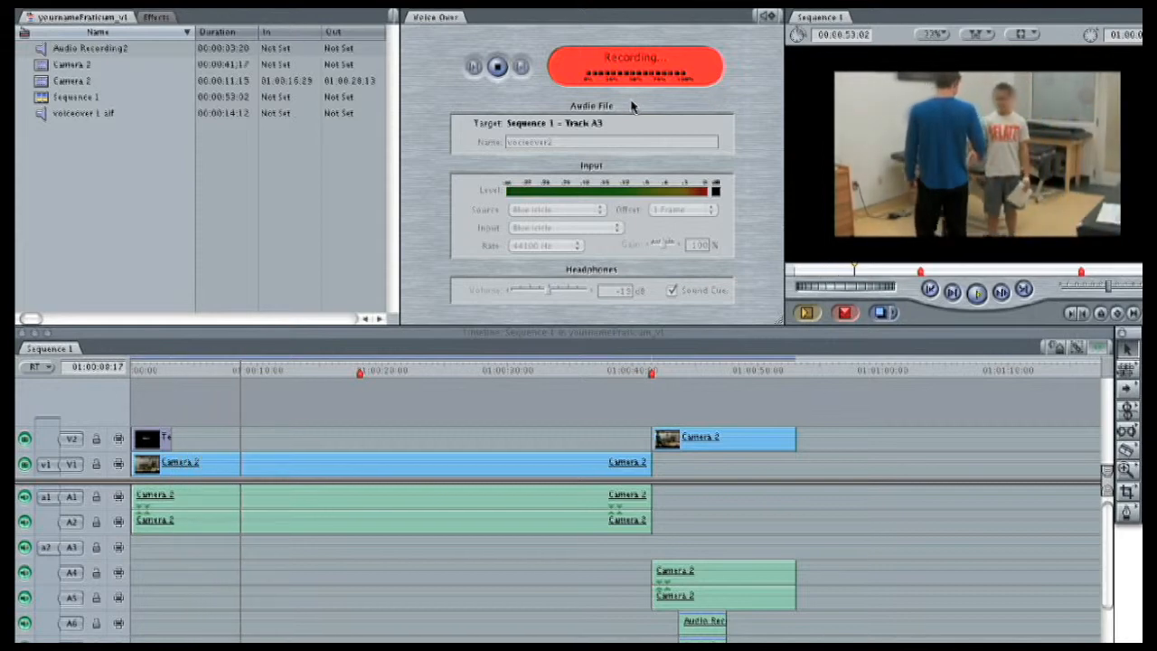
{"action": "left_click", "coordinate": [498, 69]}
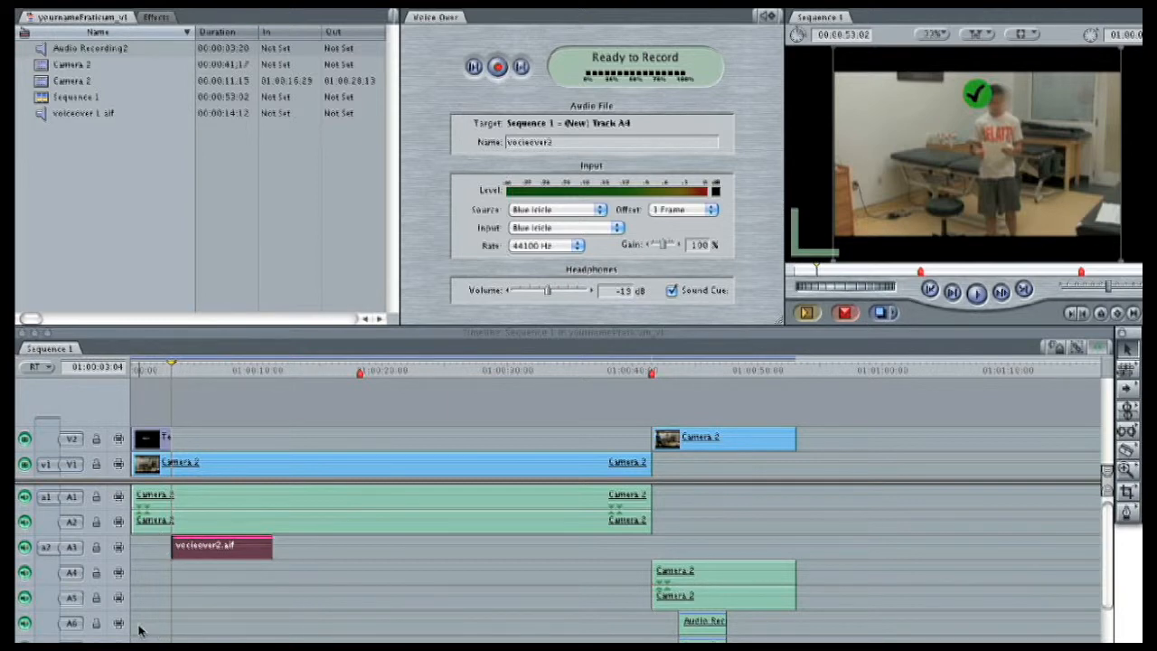
- Copy the vocieover2.aif clip into the Browser and delete it from track A3
{"action": "left_click", "coordinate": [149, 567]}
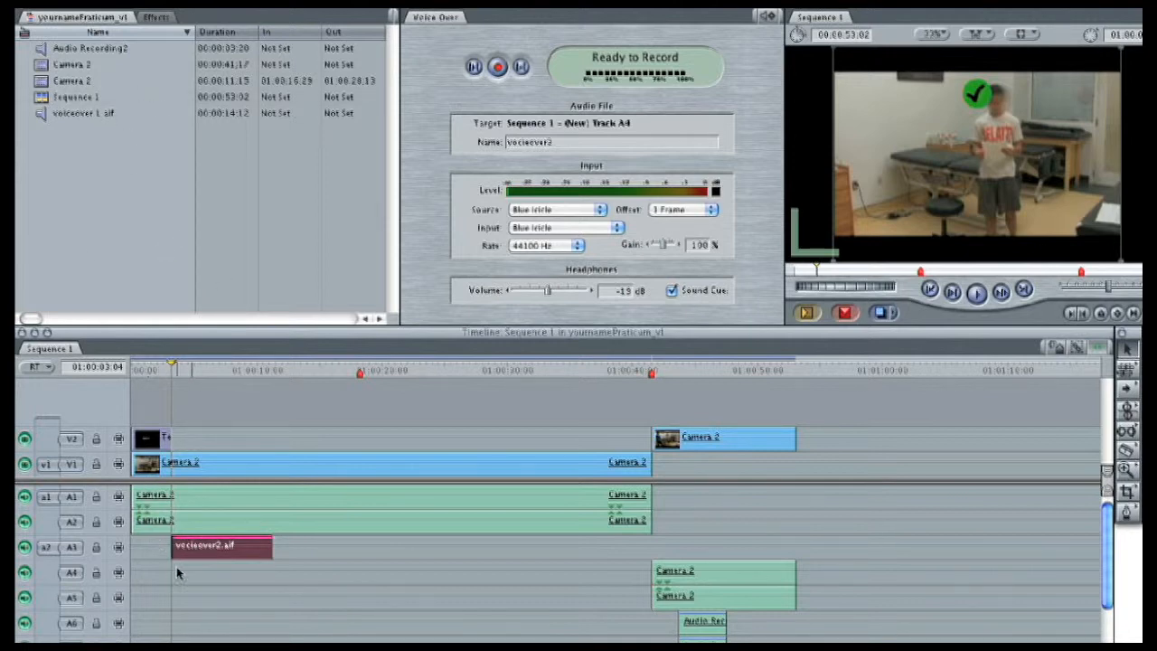
{"action": "left_click_drag", "start_coordinate": [188, 550], "coordinate": [62, 155]}
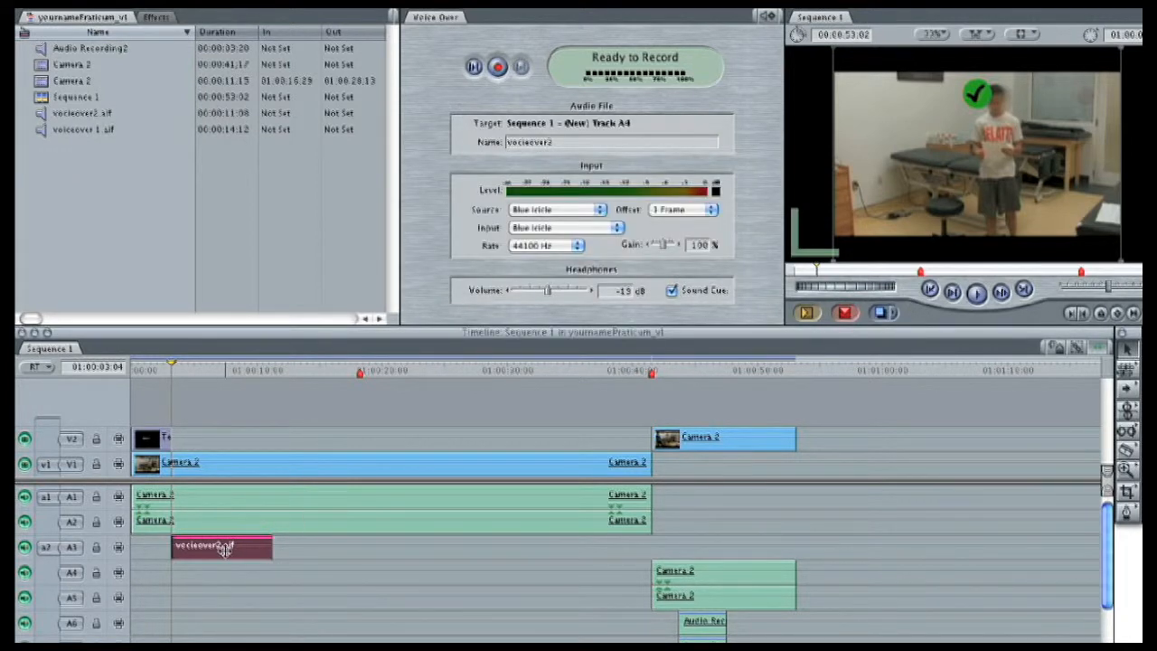
{"action": "key", "text": "Delete"}
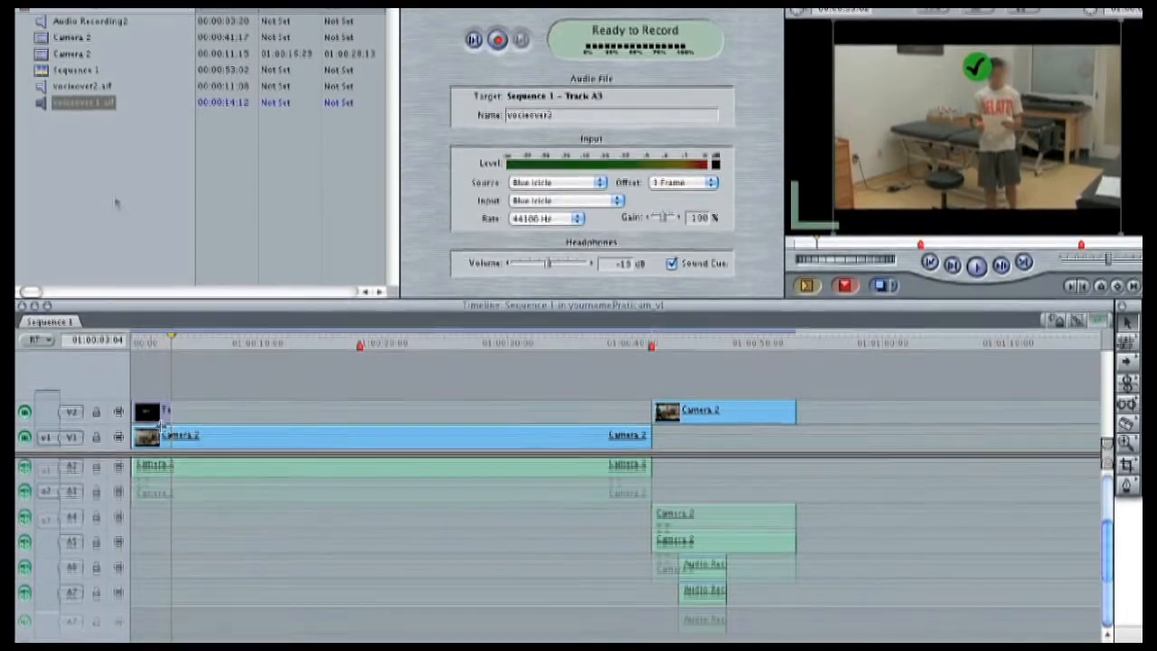
- Place voiceover 1.aif at the sequence start on tracks A8 and A9, and vocieover2.aif directly after it on A7 and A9
{"action": "mouse_move", "coordinate": [40, 102]}
{"action": "left_mouse_down"}
{"action": "mouse_move", "coordinate": [277, 454]}
{"action": "mouse_move", "coordinate": [150, 568]}
{"action": "mouse_move", "coordinate": [145, 585]}
{"action": "mouse_move", "coordinate": [163, 583]}
{"action": "mouse_move", "coordinate": [157, 571]}
{"action": "mouse_move", "coordinate": [168, 589]}
{"action": "left_mouse_up"}
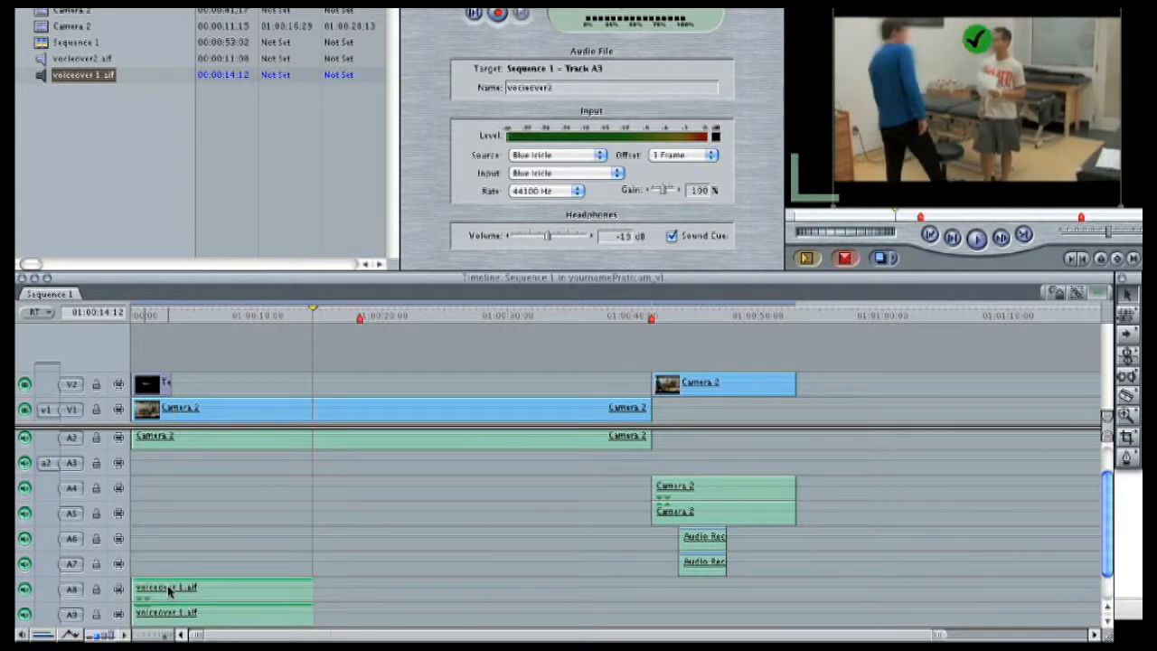
{"action": "scroll", "coordinate": [286, 591], "scroll_direction": "down", "scroll_amount": 1}
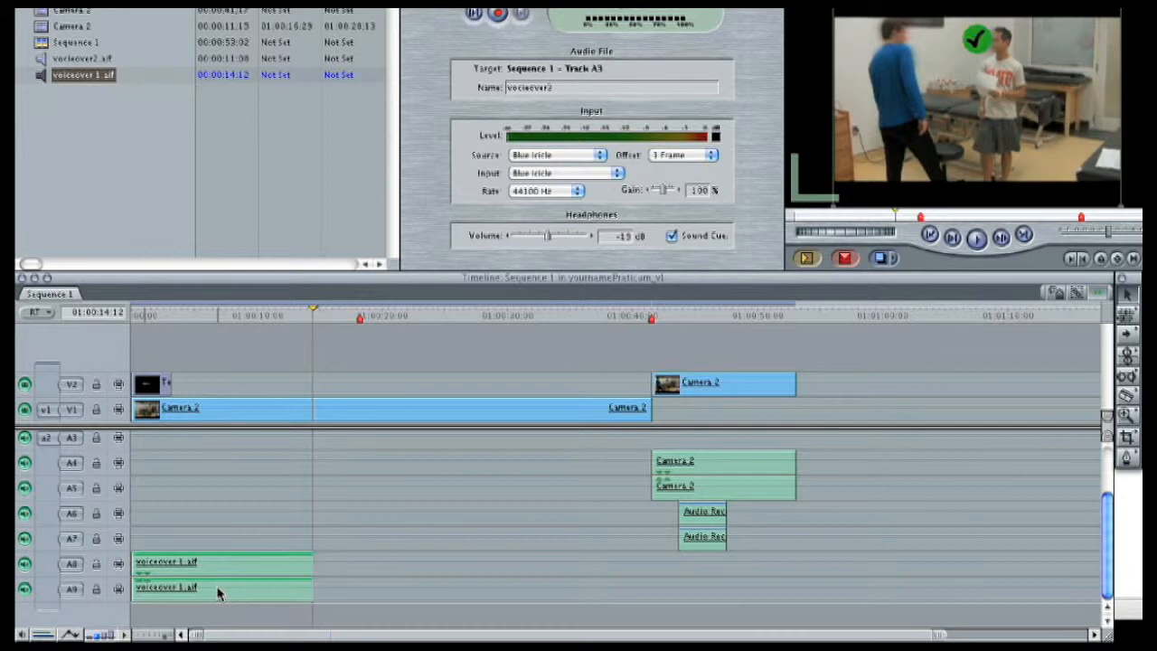
{"action": "left_click", "coordinate": [80, 59]}
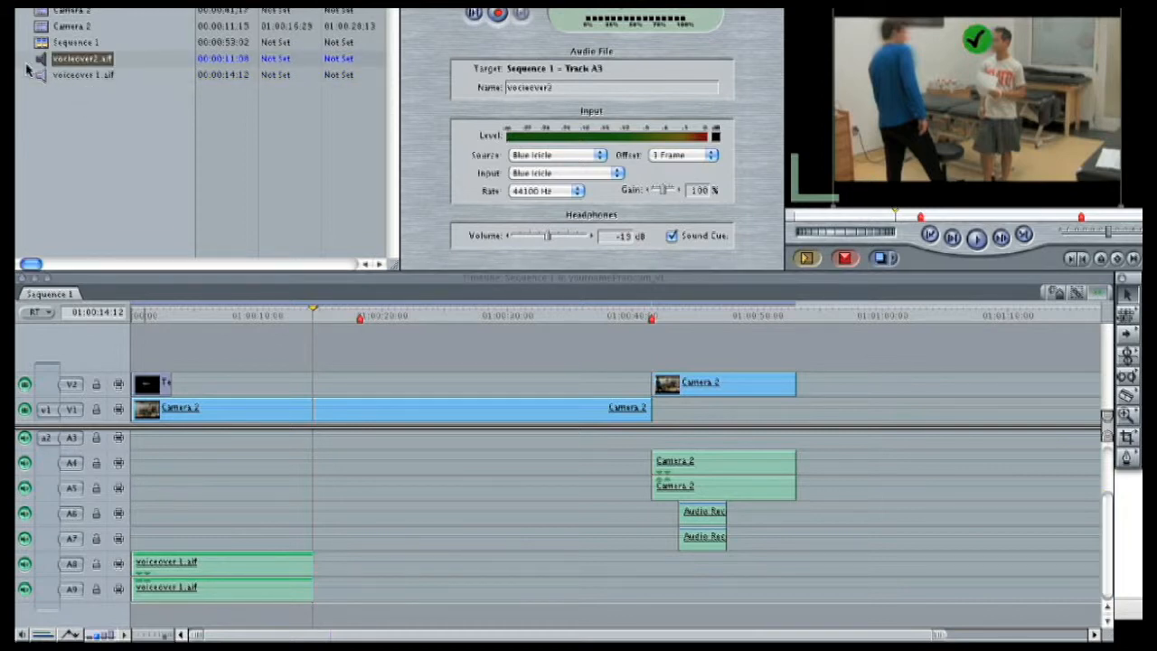
{"action": "left_click_drag", "start_coordinate": [39, 63], "coordinate": [322, 546]}
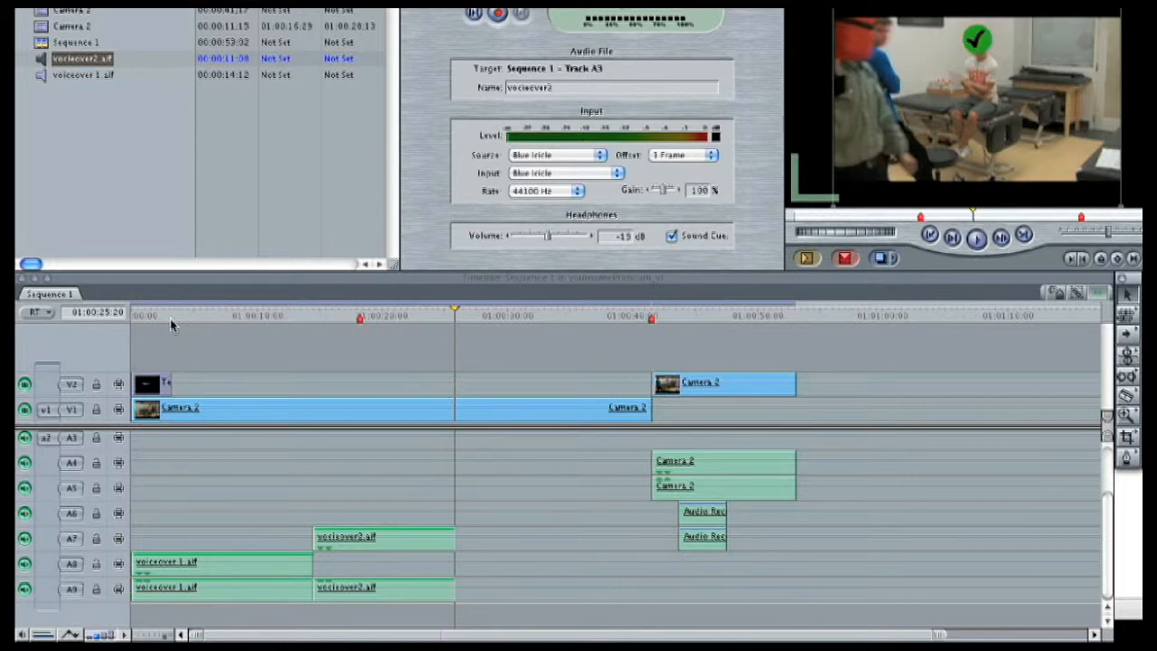
- Split the voiceover 1.aif clip at 01:00:05:17 with the Razor Blade tool
{"action": "left_click_drag", "start_coordinate": [163, 317], "coordinate": [202, 343]}
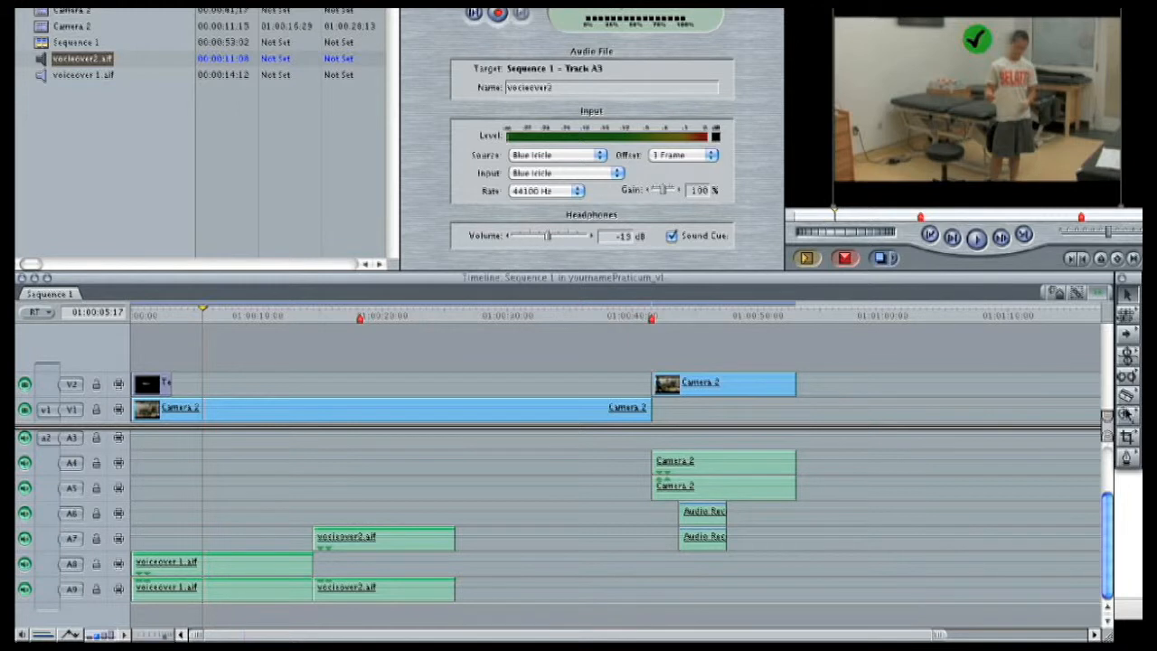
{"action": "left_click", "coordinate": [1127, 397]}
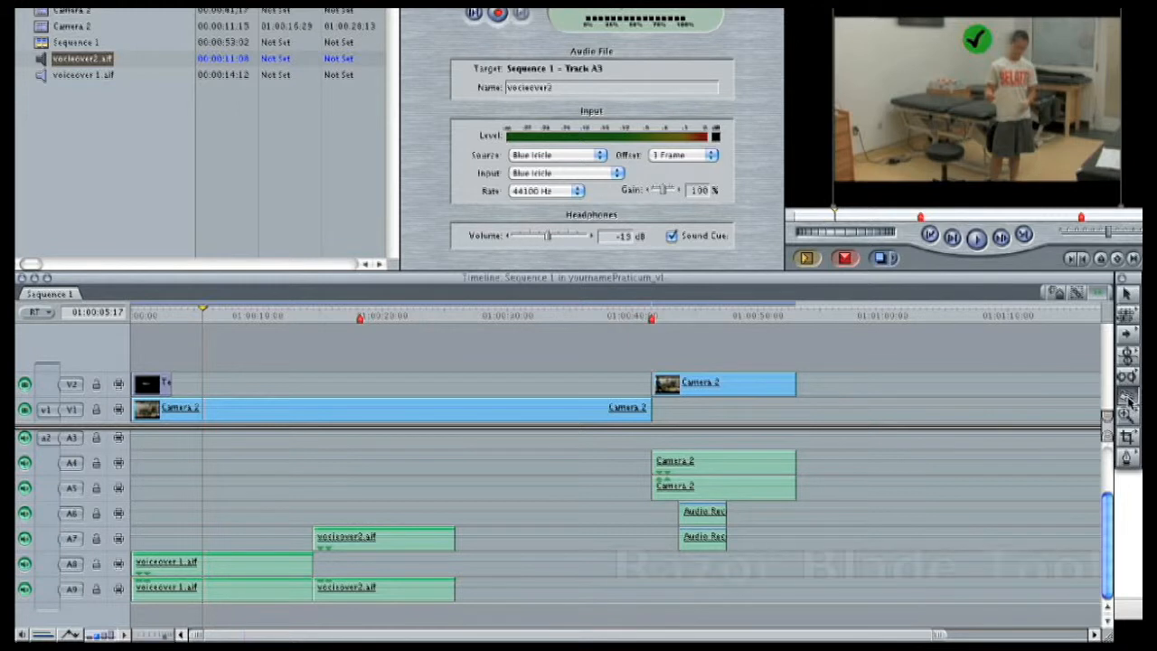
{"action": "left_click", "coordinate": [206, 567]}
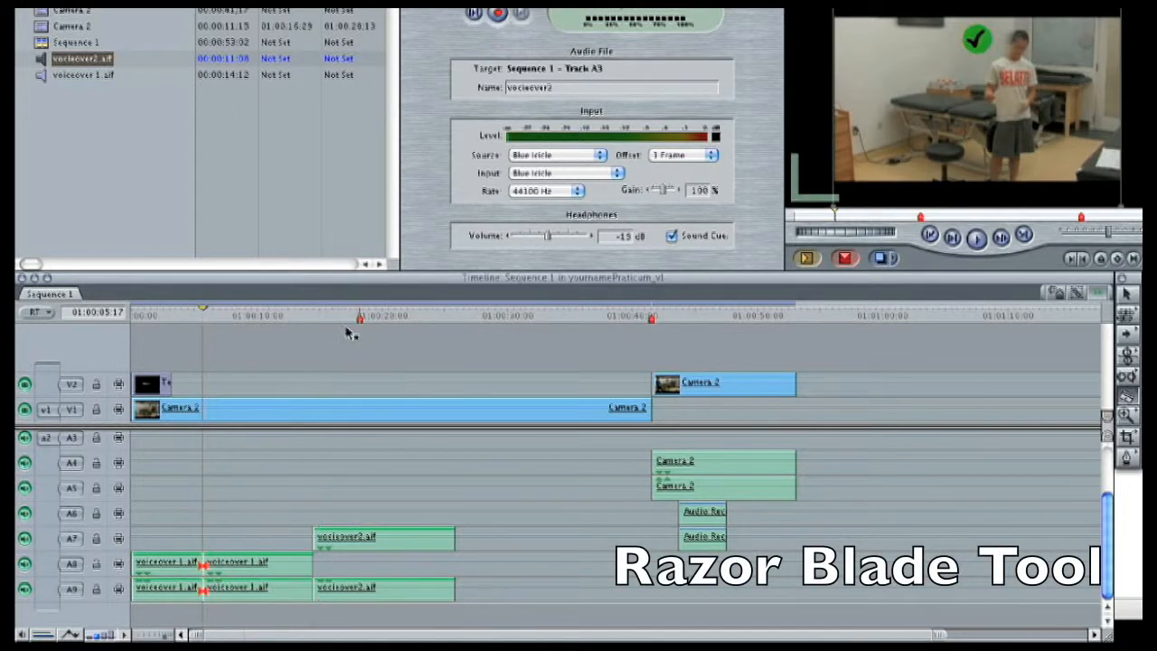
- Split the vocieover2.aif clip on A7 and A9 at 01:00:19:19 with the Razor Blade tool
{"action": "left_click", "coordinate": [371, 313]}
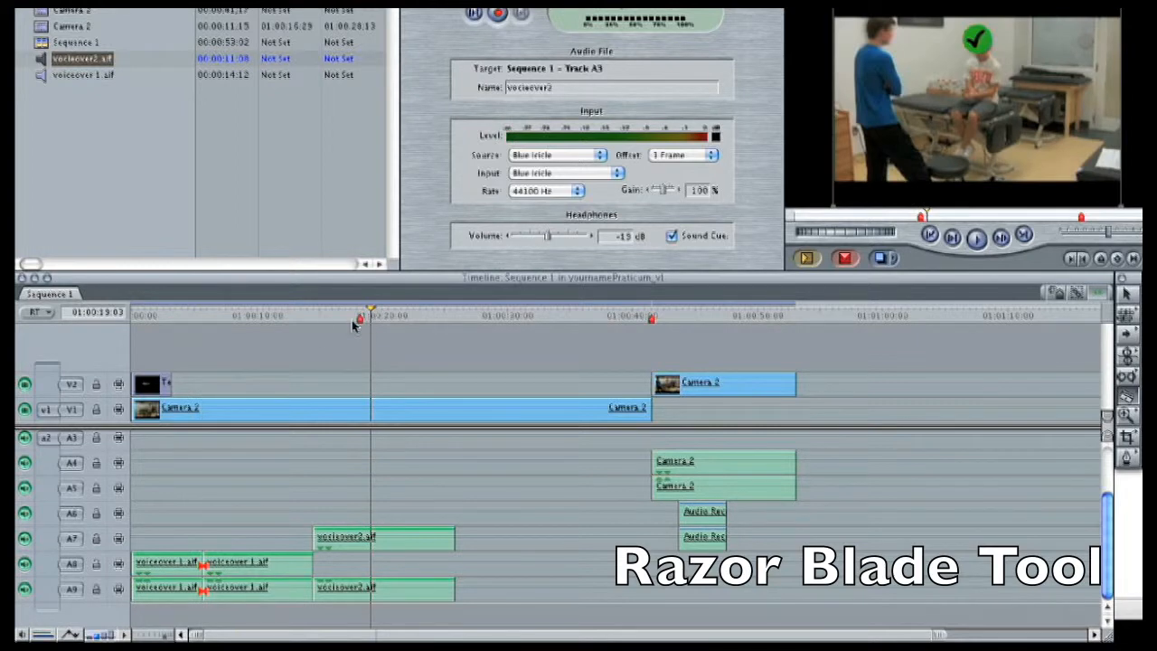
{"action": "mouse_move", "coordinate": [375, 312]}
{"action": "left_mouse_down"}
{"action": "mouse_move", "coordinate": [336, 322]}
{"action": "mouse_move", "coordinate": [379, 338]}
{"action": "left_mouse_up"}
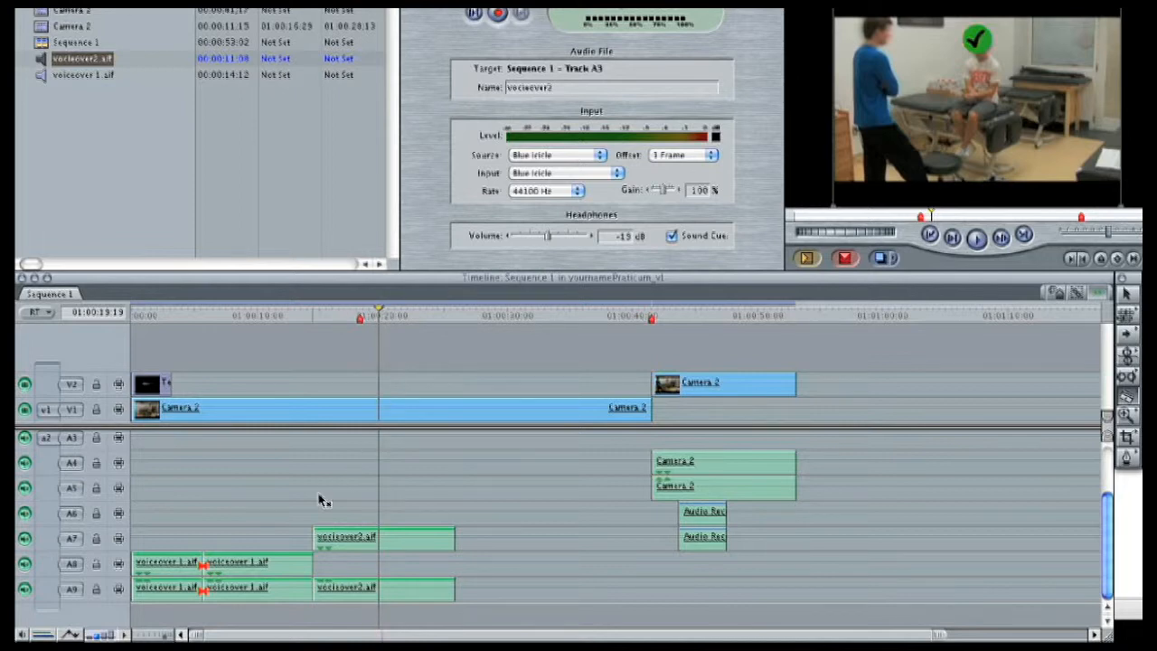
{"action": "left_click", "coordinate": [379, 538]}
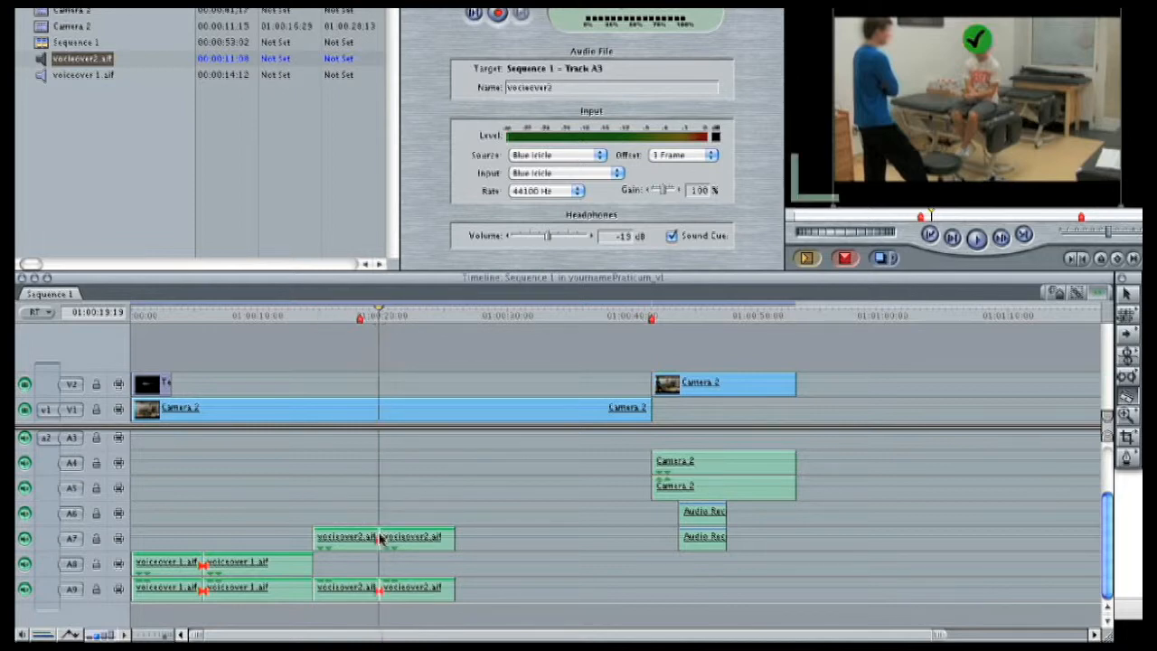
- Delete the second segment of voiceover 1.aif and the first segment of vocieover2.aif, leaving the gap open
{"action": "left_click", "coordinate": [1132, 298]}
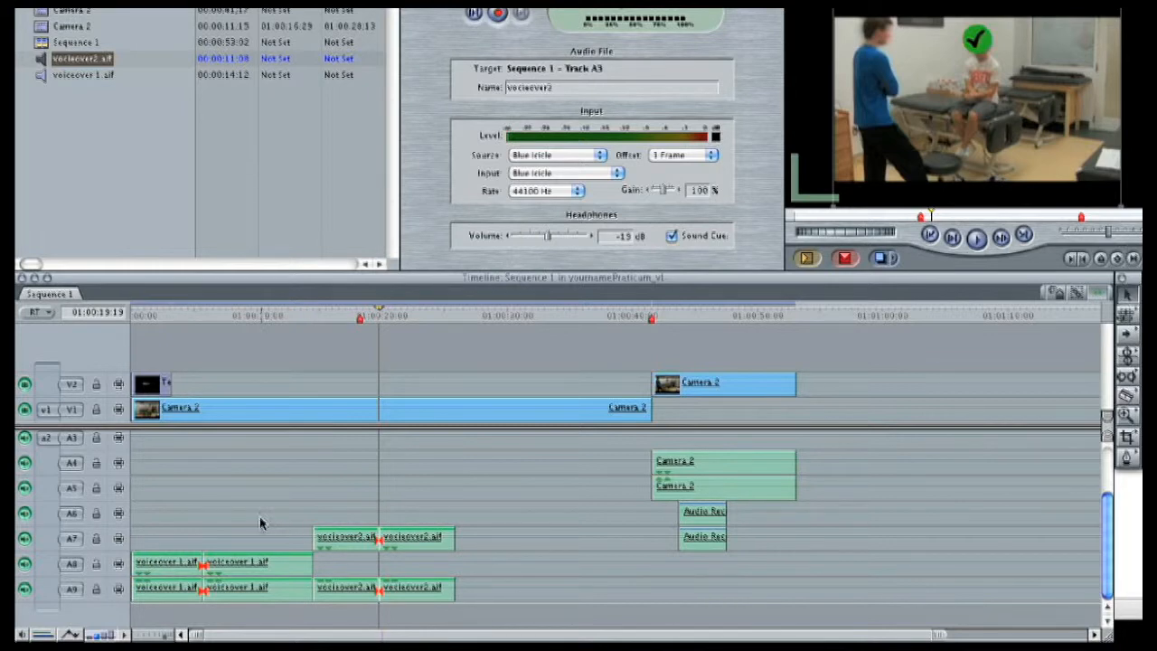
{"action": "left_click_drag", "start_coordinate": [257, 517], "coordinate": [340, 615]}
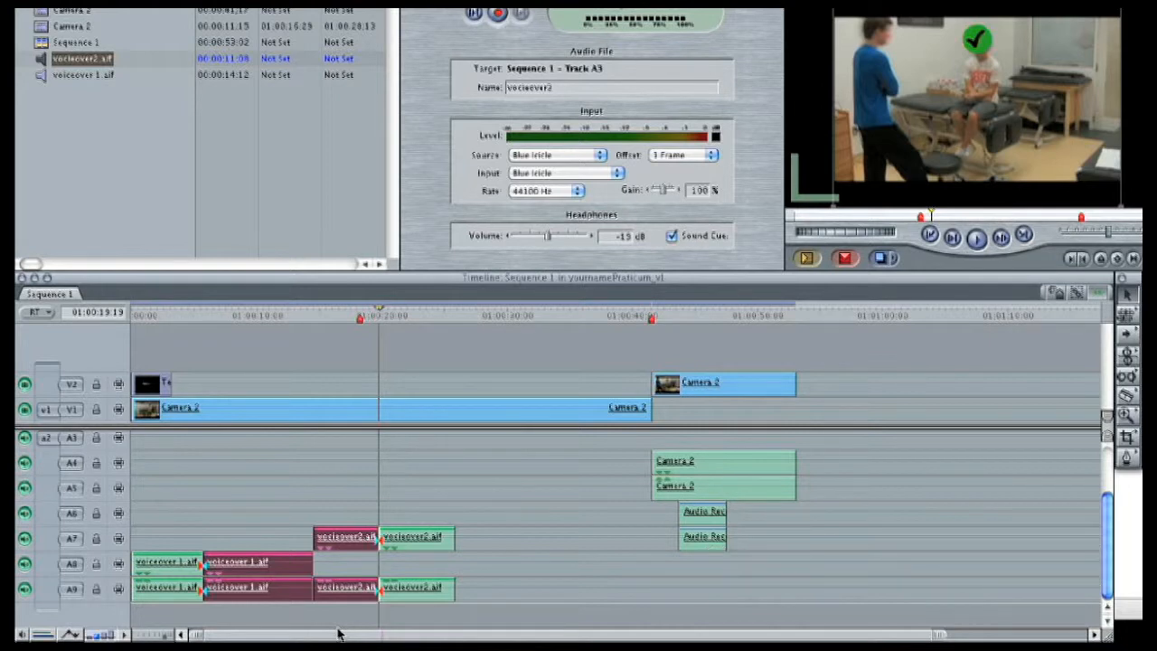
{"action": "key", "text": "Delete"}
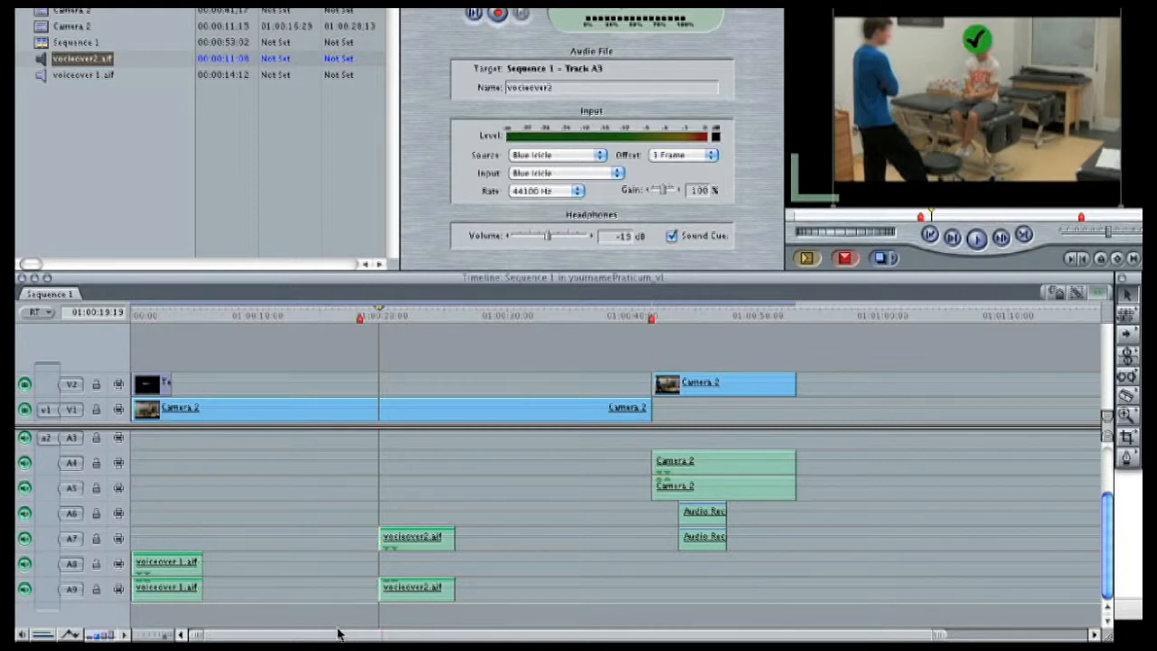
- Join the remaining voiceover 1.aif segment to the start of vocieover2.aif, and move both to start where the V2 title clip ends
{"action": "left_click", "coordinate": [177, 567]}
{"action": "left_click_drag", "start_coordinate": [177, 567], "coordinate": [349, 574]}
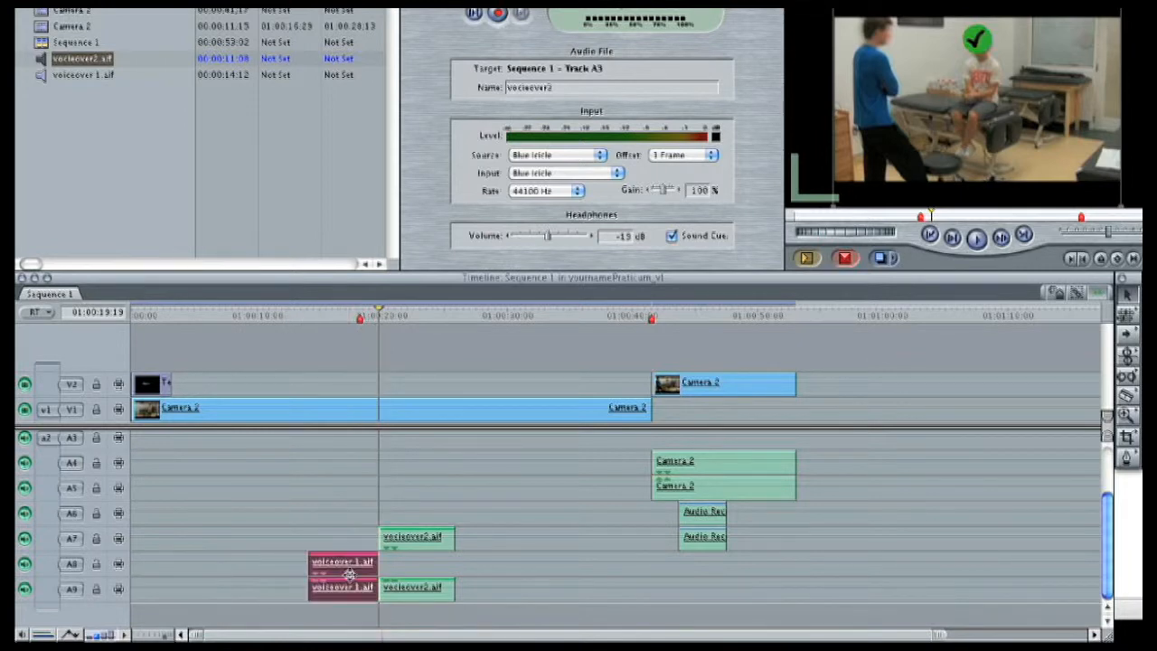
{"action": "left_click_drag", "start_coordinate": [305, 537], "coordinate": [215, 569]}
{"action": "left_click", "coordinate": [250, 315]}
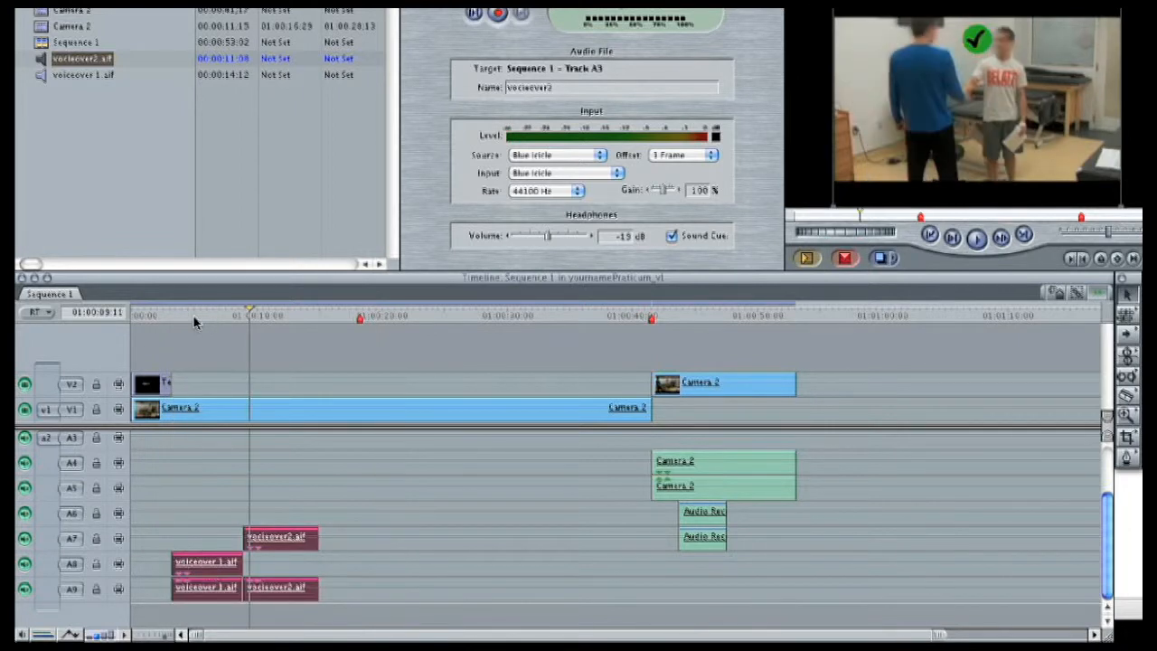